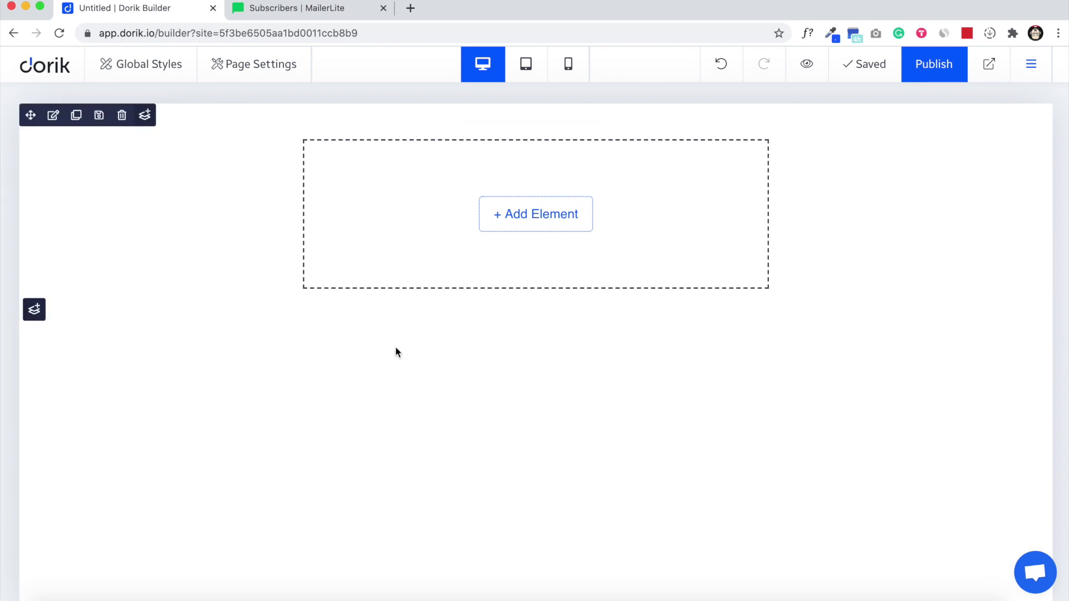
Step: Add a Subscription Form element to the empty section and move its settings panel aside
left_click(322, 11)
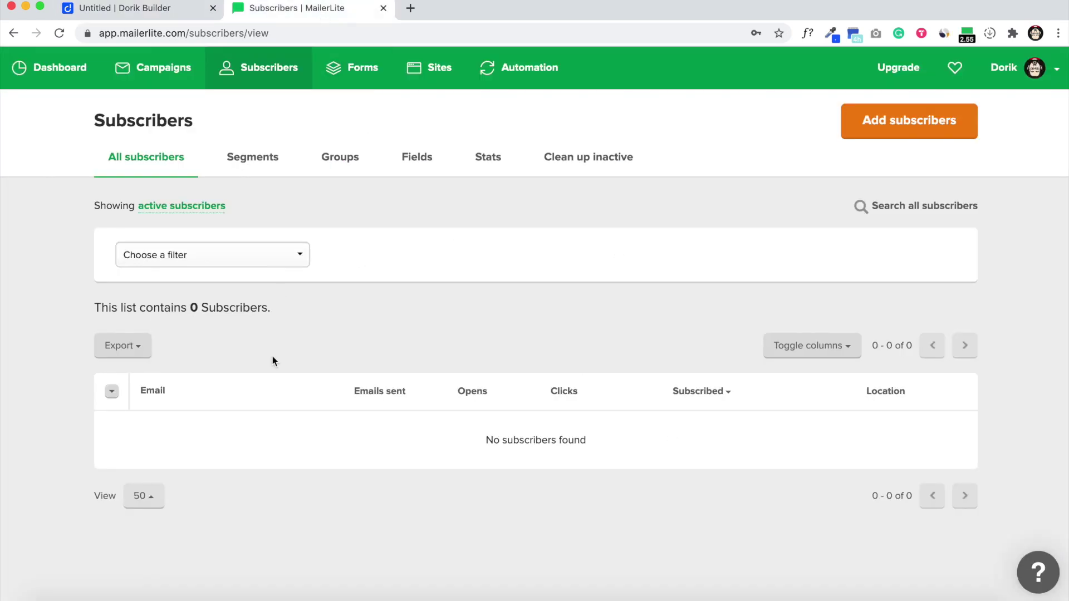
left_click(140, 10)
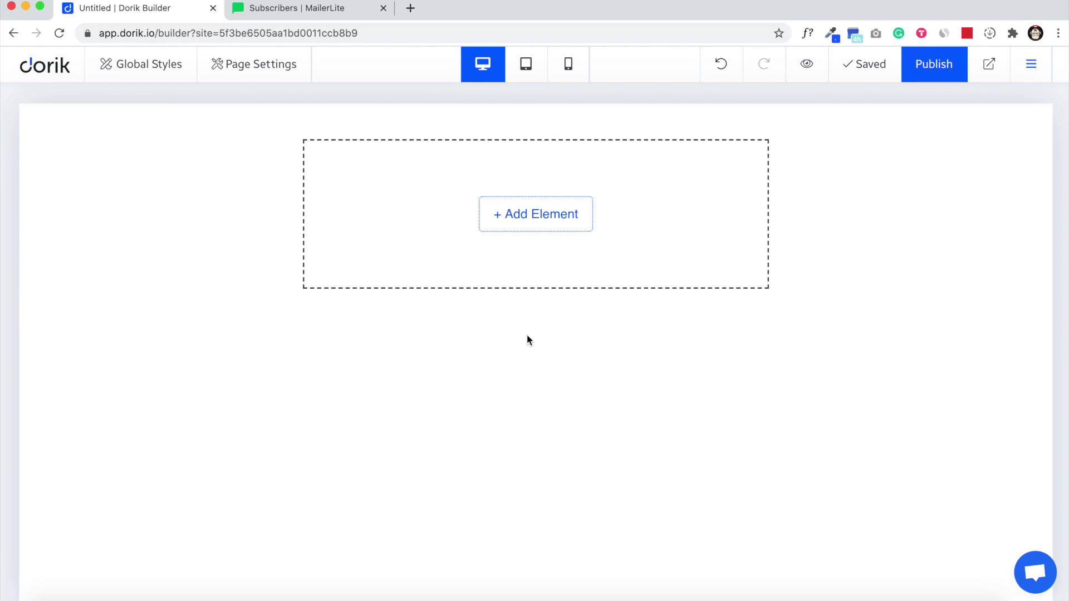
left_click(519, 218)
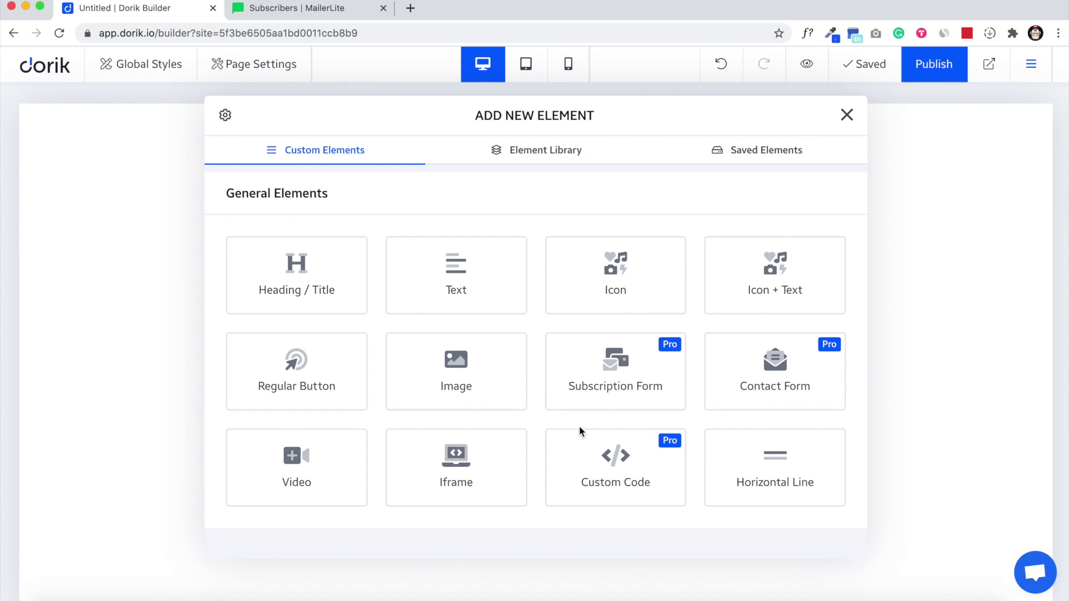
left_click(617, 386)
left_click_drag(517, 119, 878, 120)
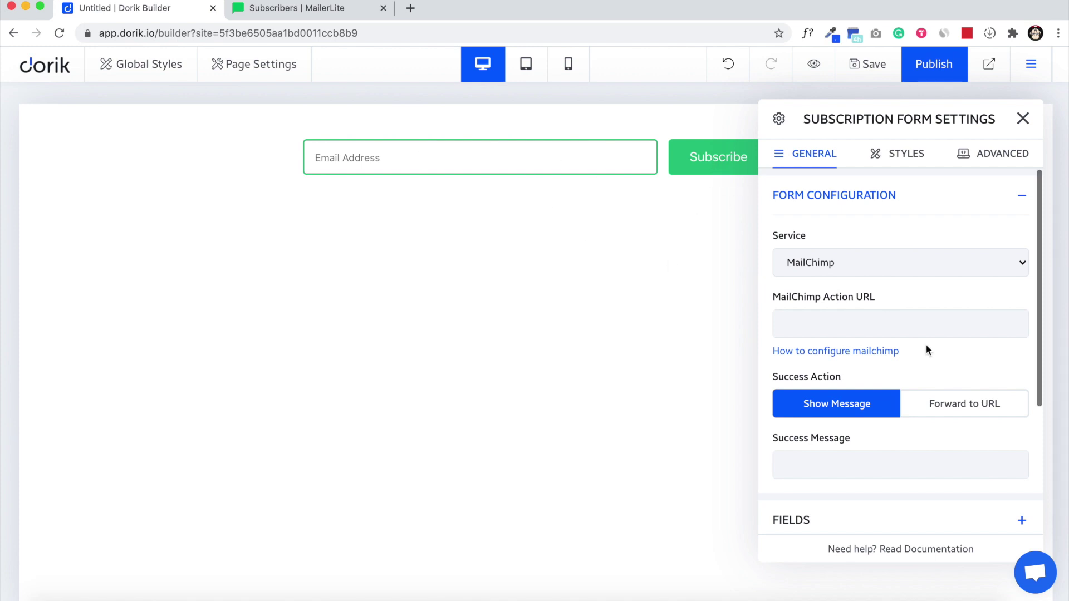
Step: Turn on the First Name field and label it 'First Name'
scroll(926, 347, "down", 2)
scroll(898, 417, "down", 2)
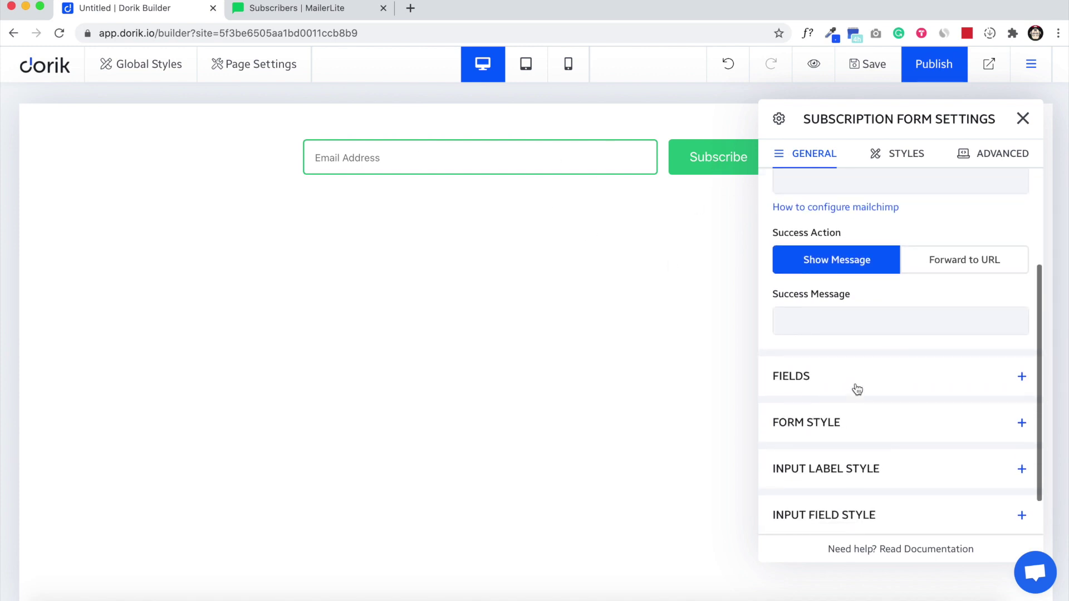
left_click(854, 384)
scroll(872, 384, "down", 3)
left_click(861, 470)
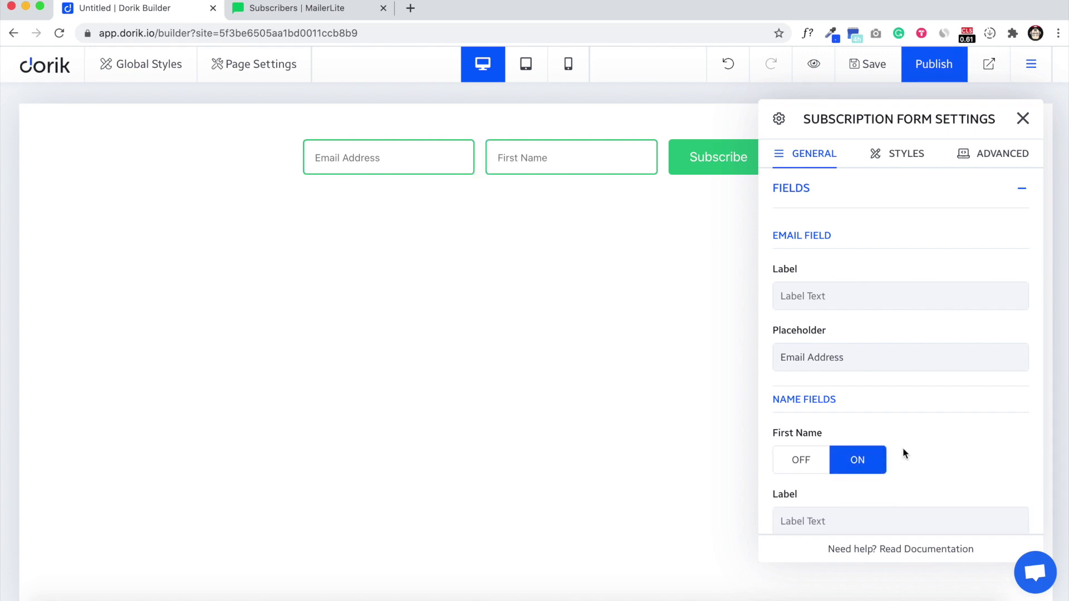
scroll(871, 449, "down", 2)
left_click(834, 475)
type("First Name")
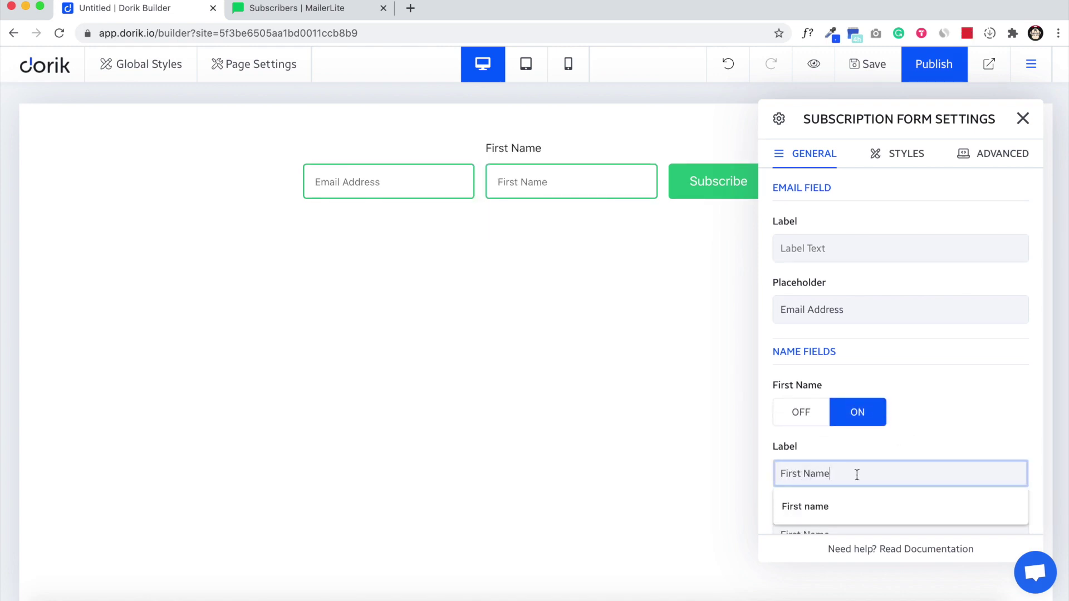
Step: Label the email field 'Email' and collapse the field settings
scroll(967, 267, "up", 4)
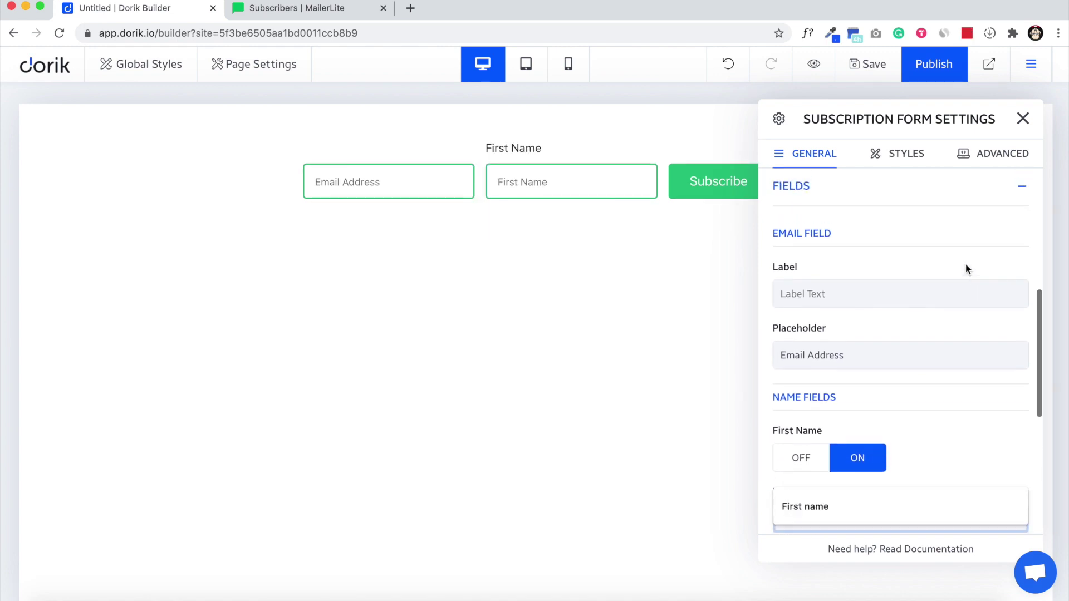
scroll(869, 334, "down", 1)
left_click(858, 329)
type("Email")
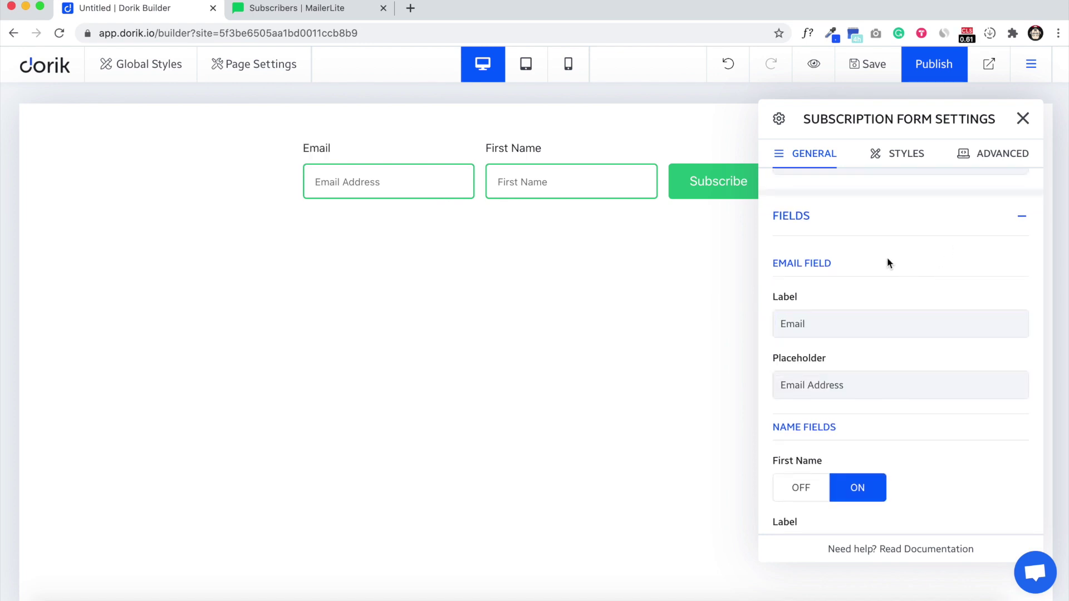
scroll(888, 263, "up", 2)
left_click(866, 282)
scroll(867, 291, "up", 4)
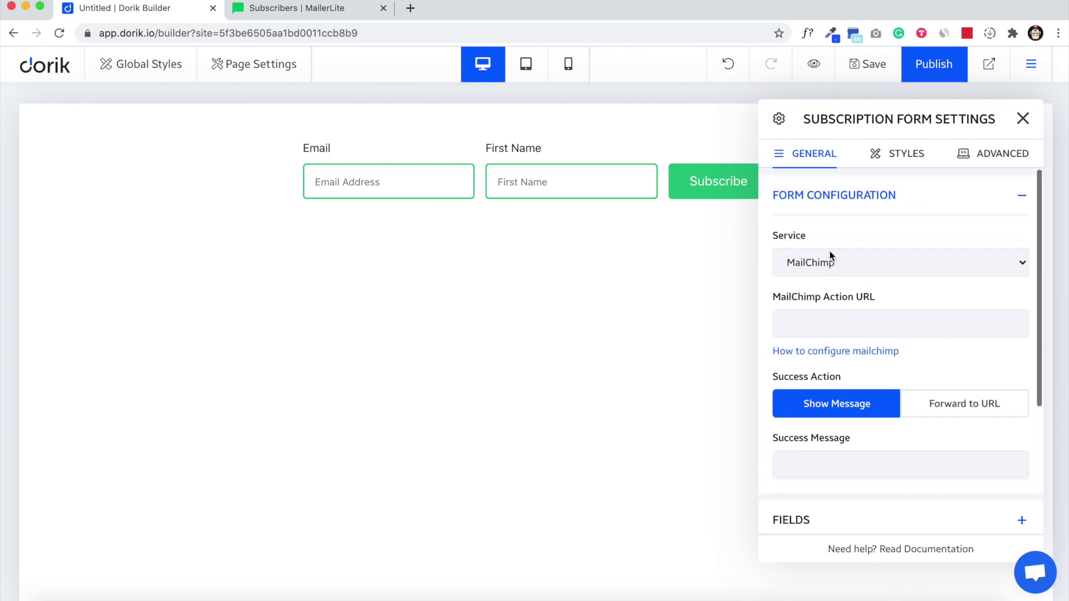
Step: Choose Mailerlite as the form's email service
left_click(864, 266)
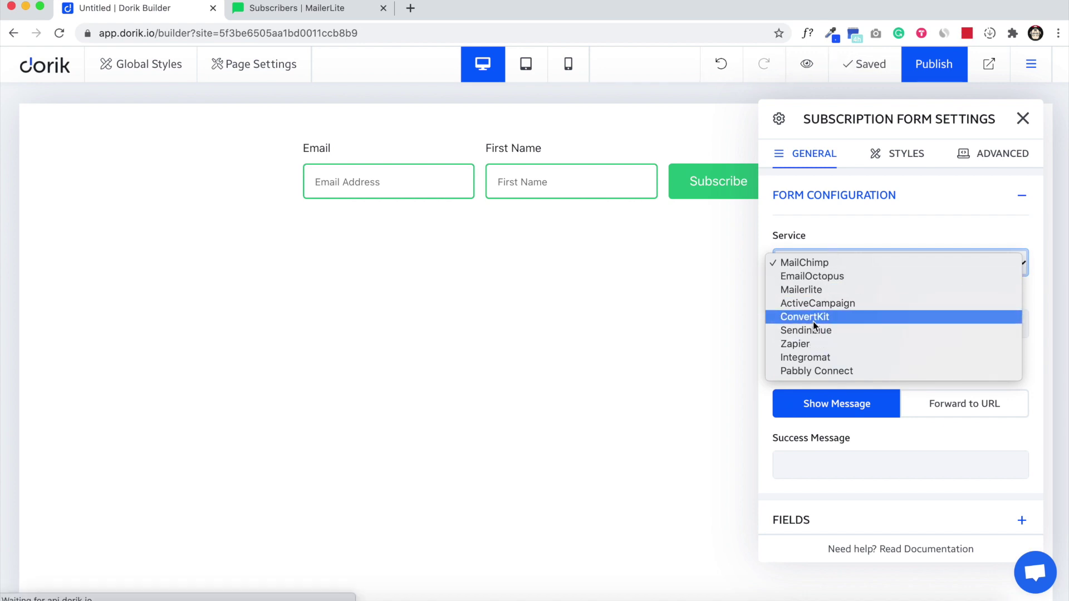
left_click(823, 293)
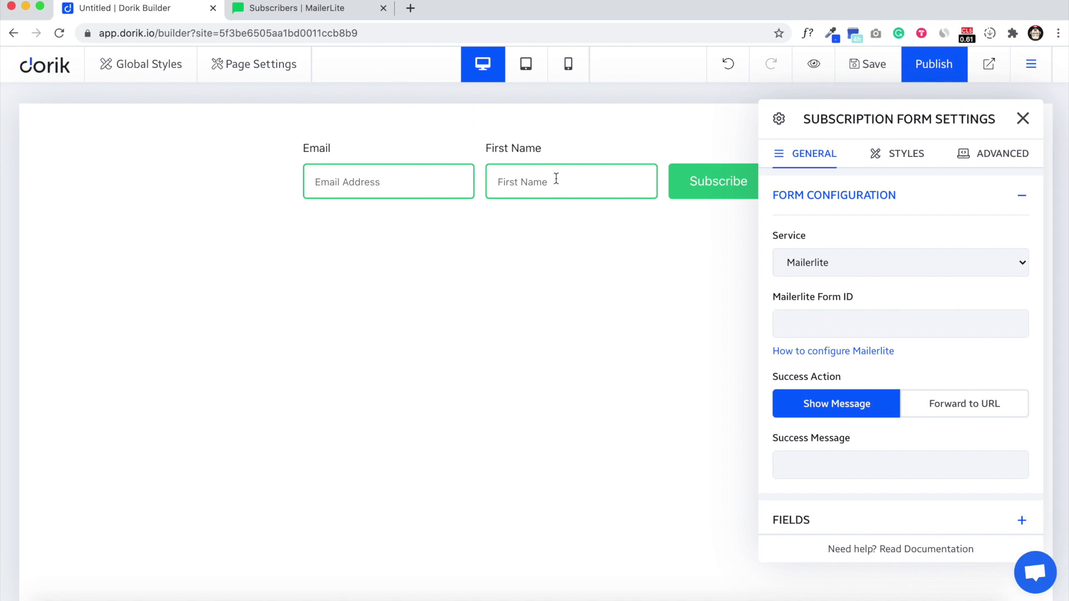
left_click(301, 12)
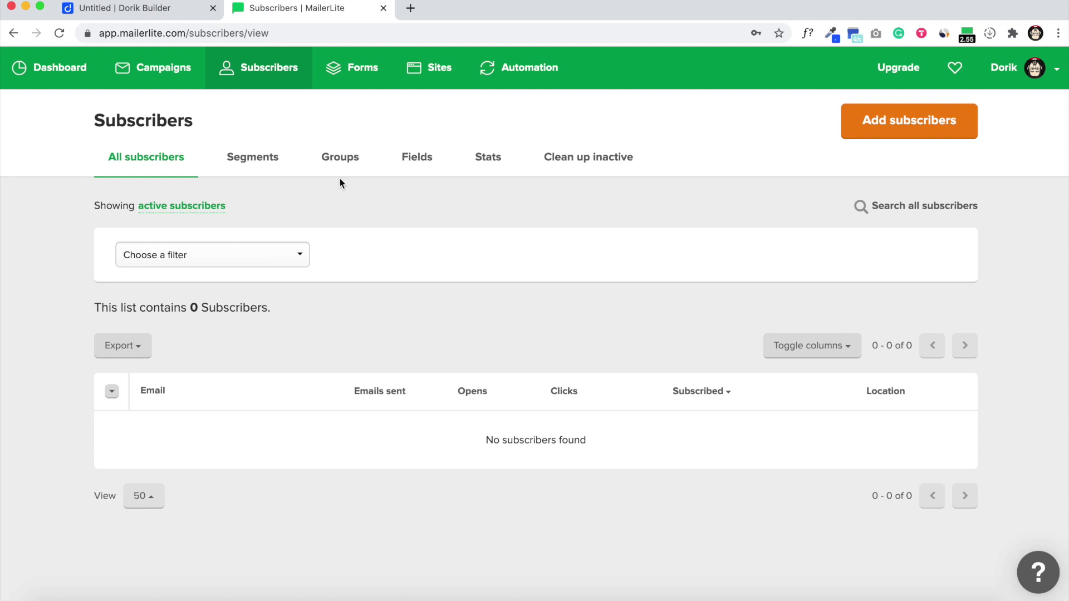
Step: Create an embedded form named 'Dorik Form' that subscribes to the Dorik Users group
left_click(343, 161)
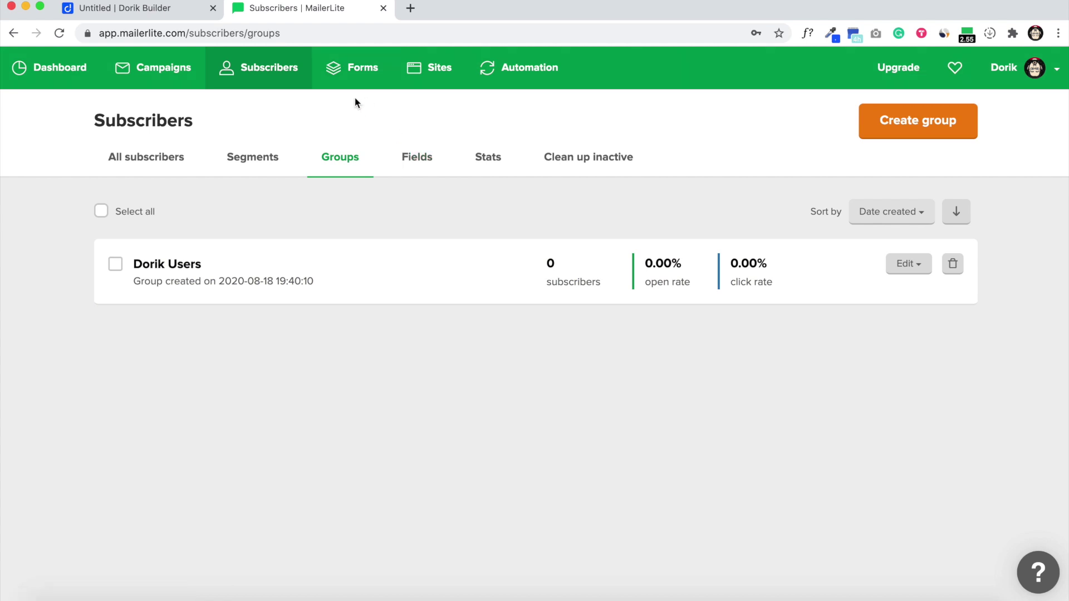
left_click(352, 80)
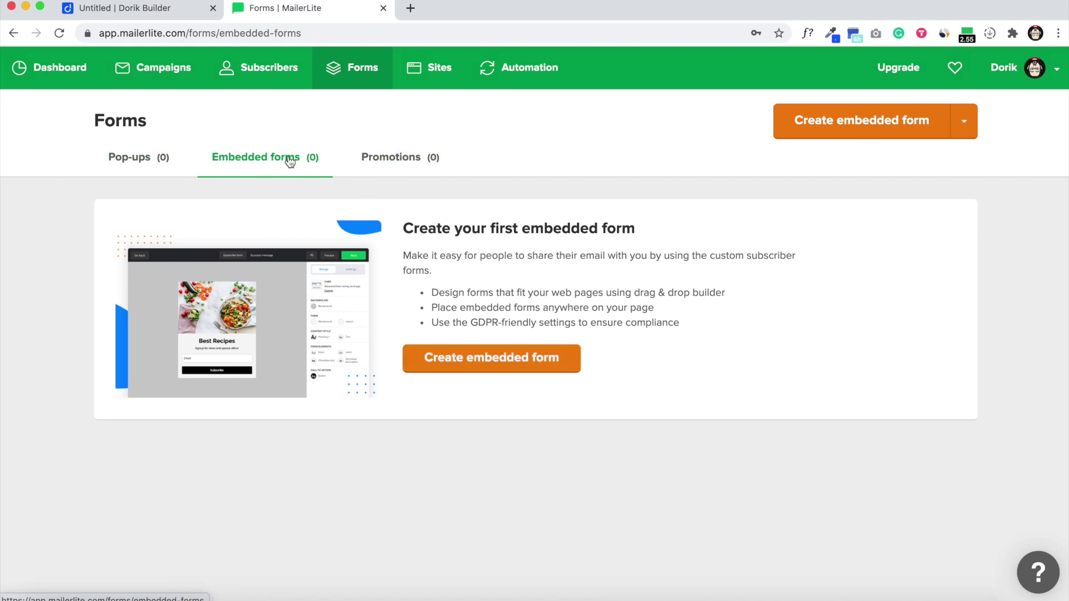
left_click(508, 365)
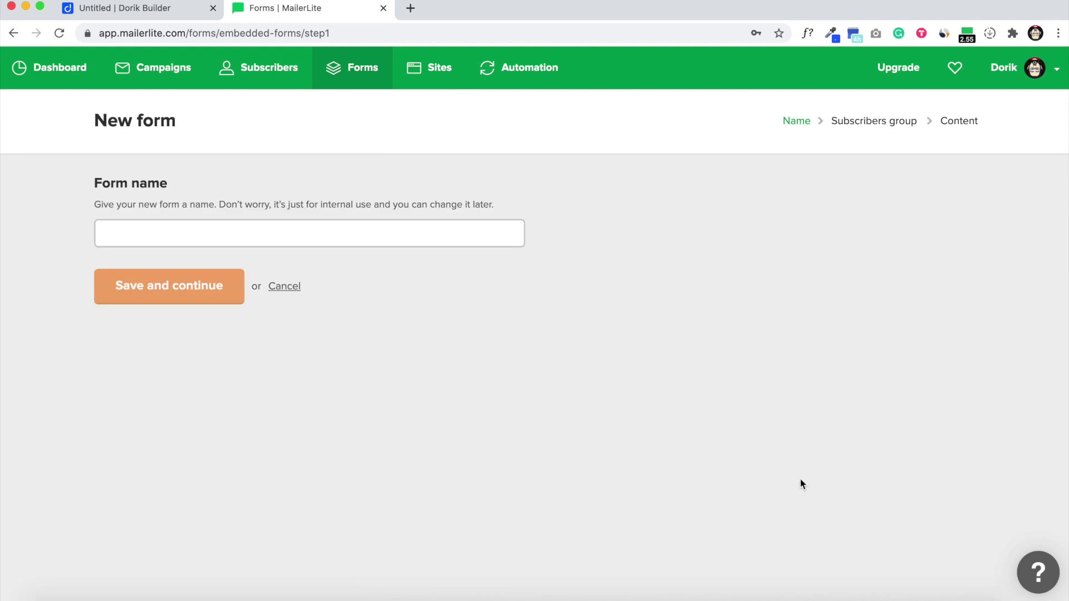
left_click(290, 231)
type("Dorik Form")
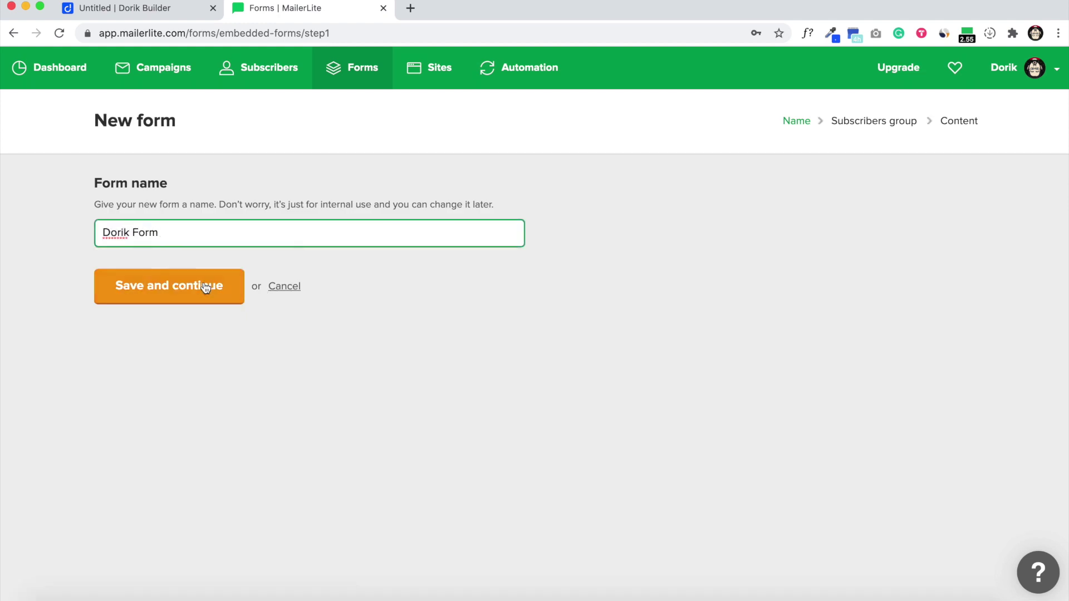
left_click(197, 284)
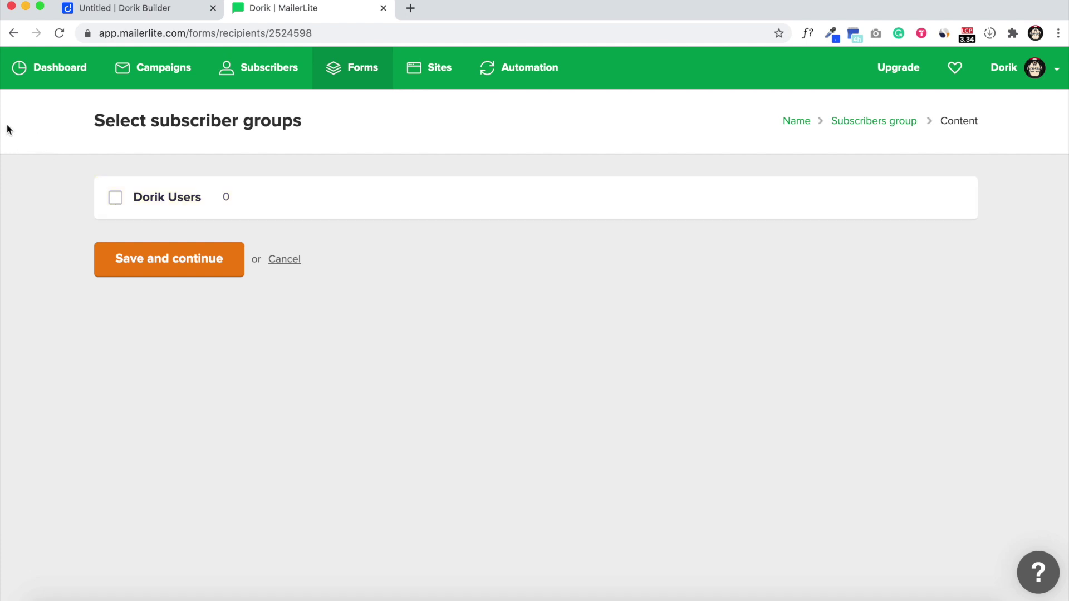
left_click(116, 199)
Step: Save the group choice and turn off double opt-in for Dorik Form
left_click(168, 268)
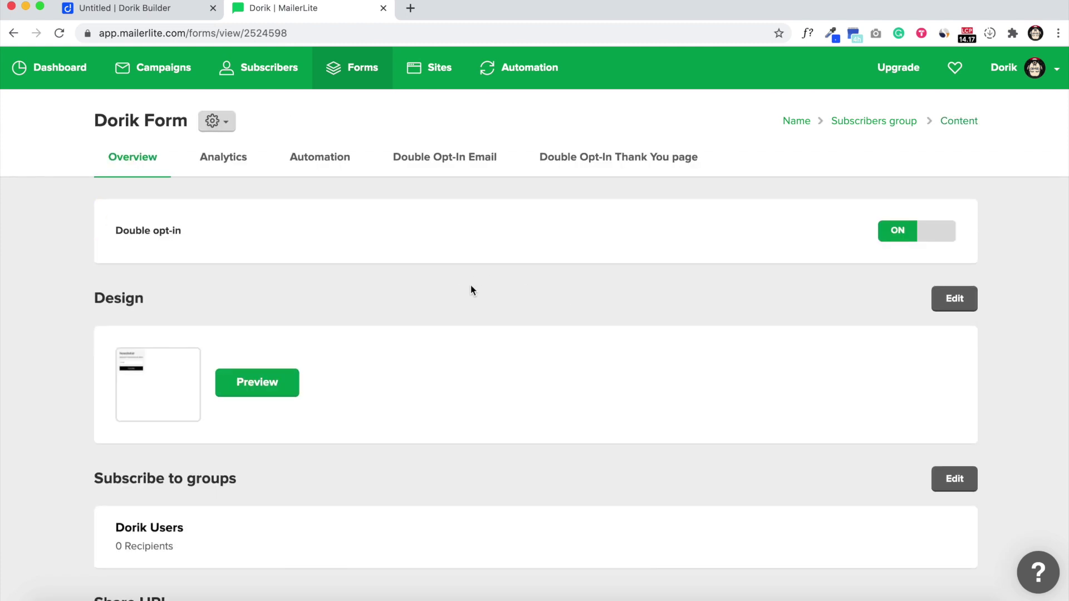
scroll(470, 285, "down", 3)
scroll(487, 287, "up", 3)
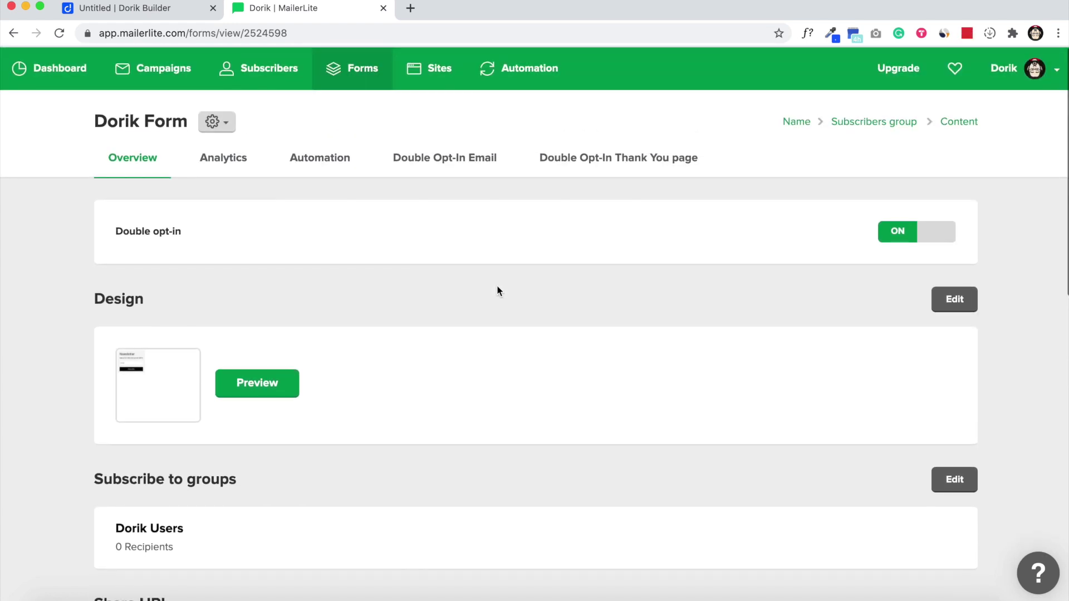
left_click(938, 242)
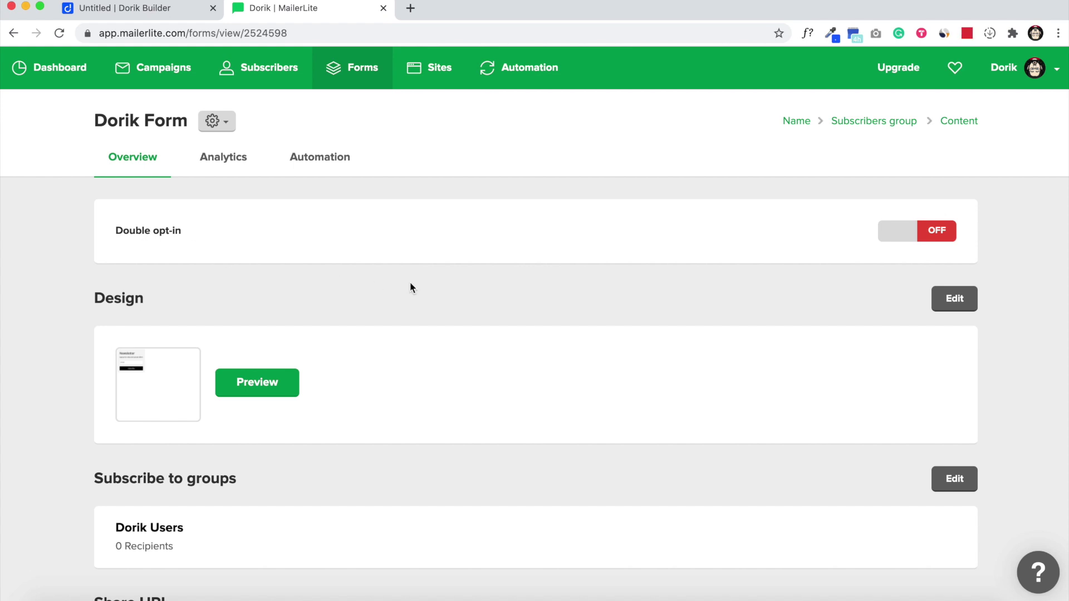
Step: Copy the form ID k9x9g6 from the end of the Share URL
scroll(410, 283, "down", 5)
scroll(426, 287, "down", 1)
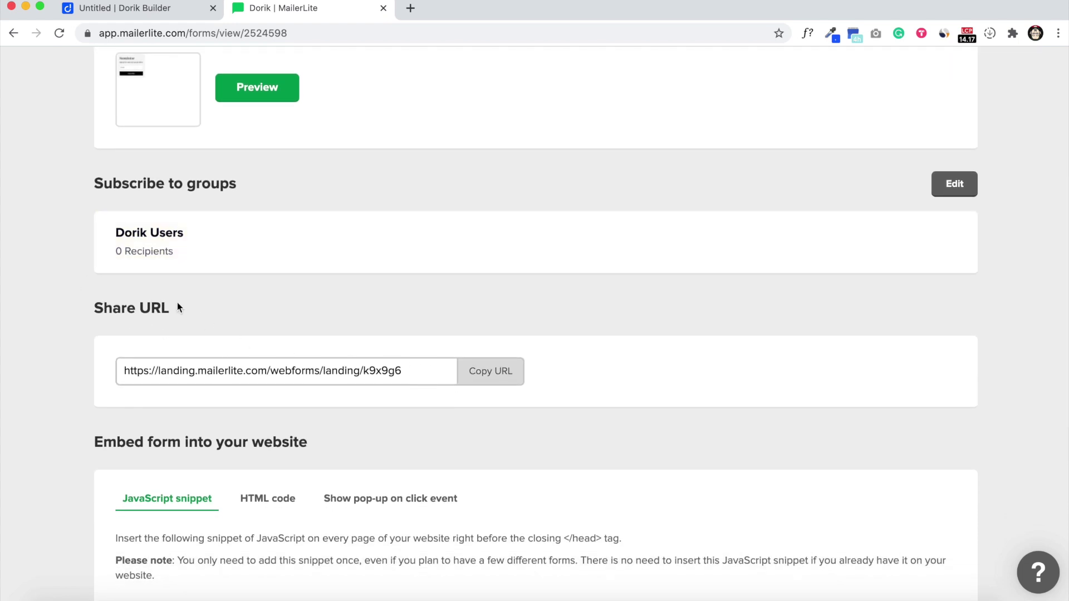
scroll(248, 345, "down", 2)
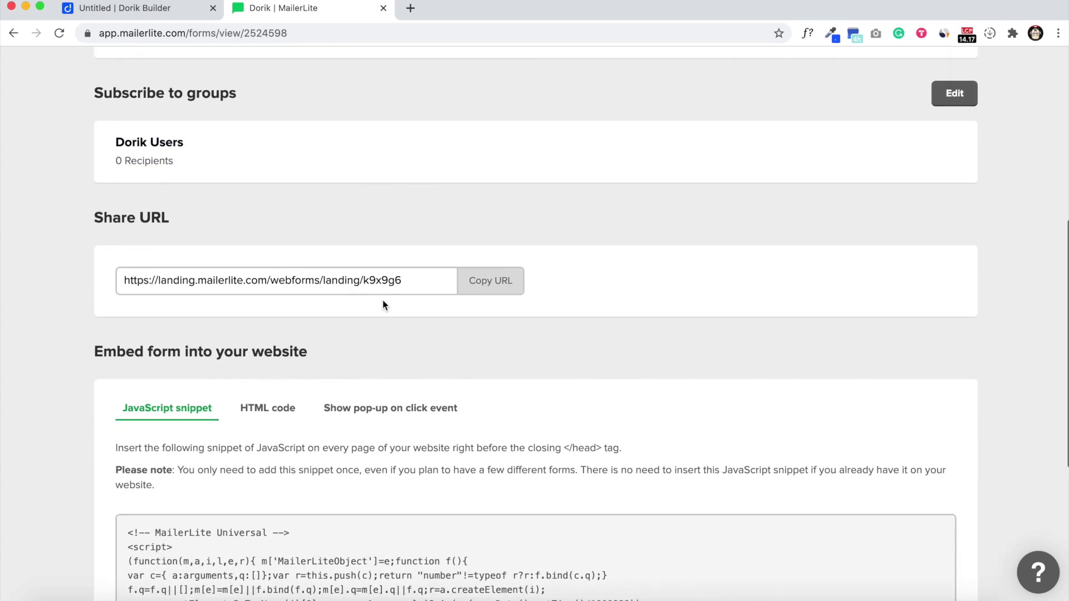
scroll(382, 305, "up", 1)
left_click_drag(402, 323, 371, 329)
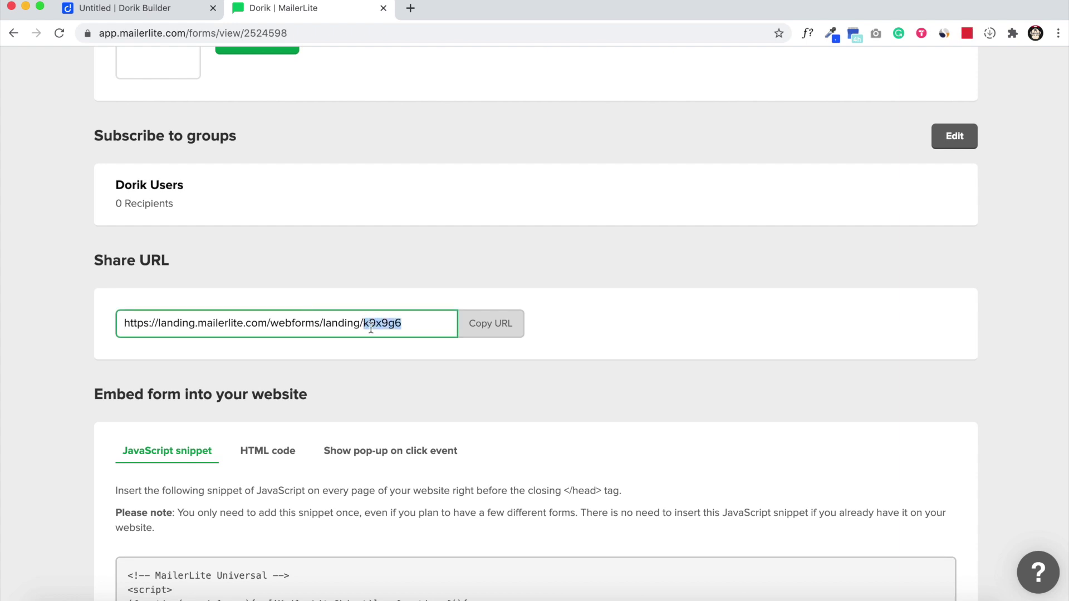
right_click(376, 319)
left_click(404, 349)
scroll(352, 365, "down", 1)
scroll(352, 365, "down", 2)
scroll(341, 305, "up", 8)
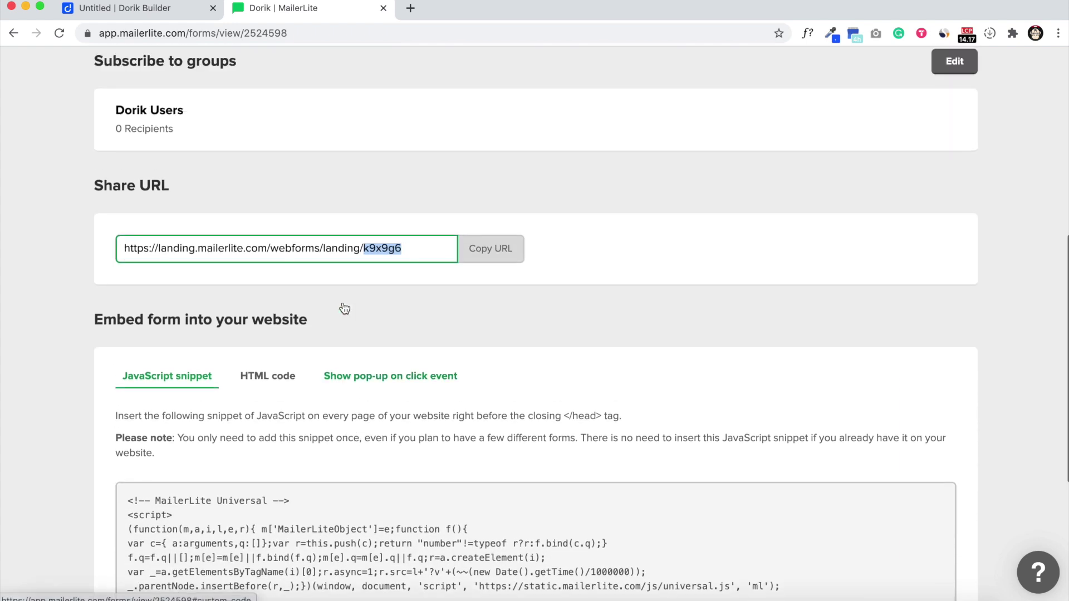
scroll(345, 312, "up", 1)
scroll(382, 390, "down", 3)
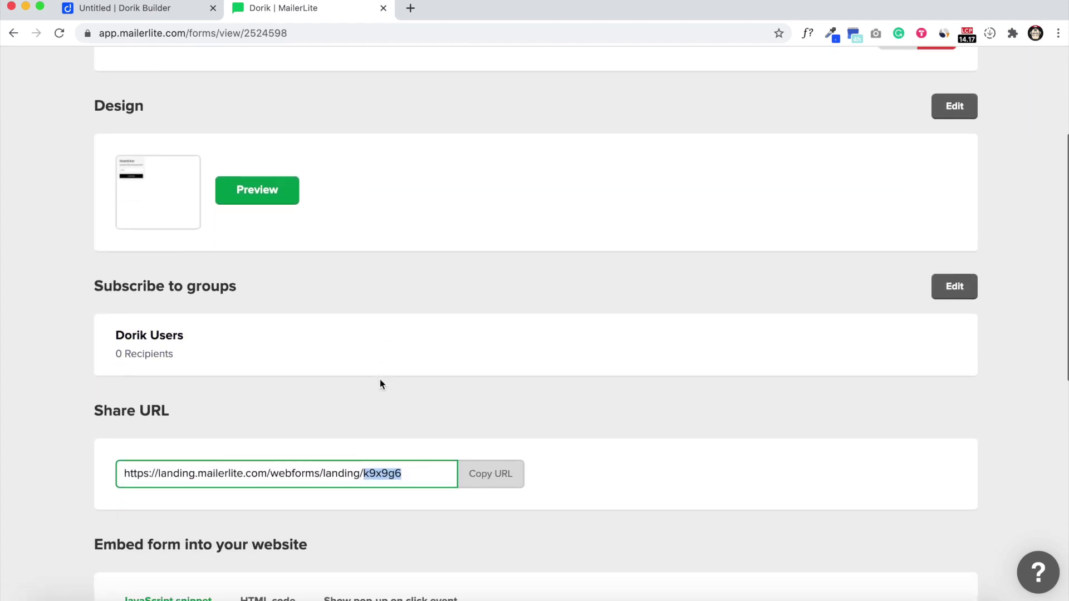
left_click(169, 14)
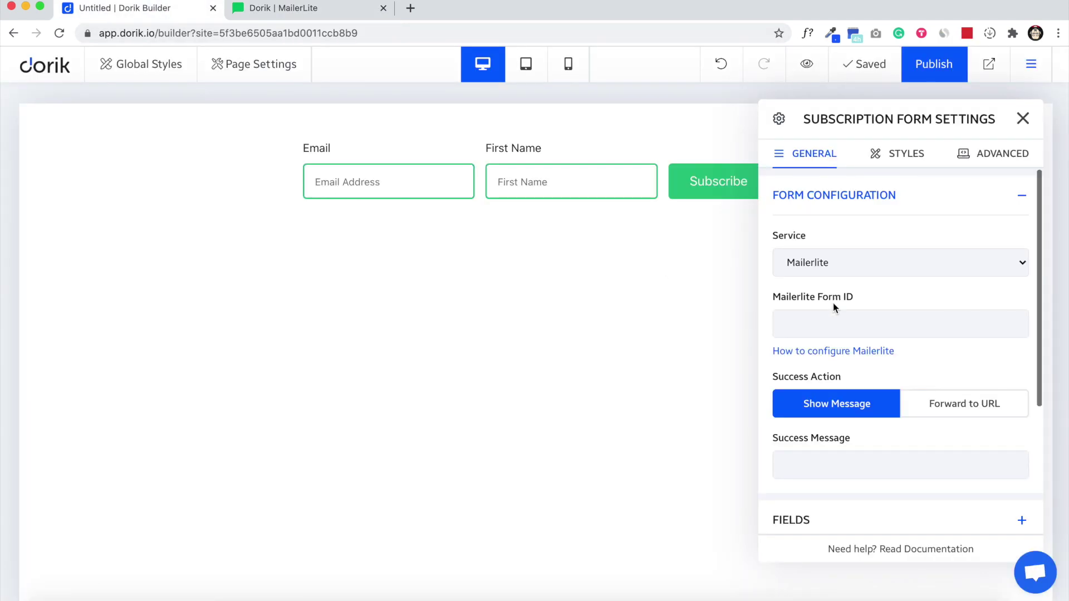
Step: Paste form ID k9x9g6, set success message 'Thank you for subscribing', and publish the site
left_click(828, 318)
key("ctrl+v")
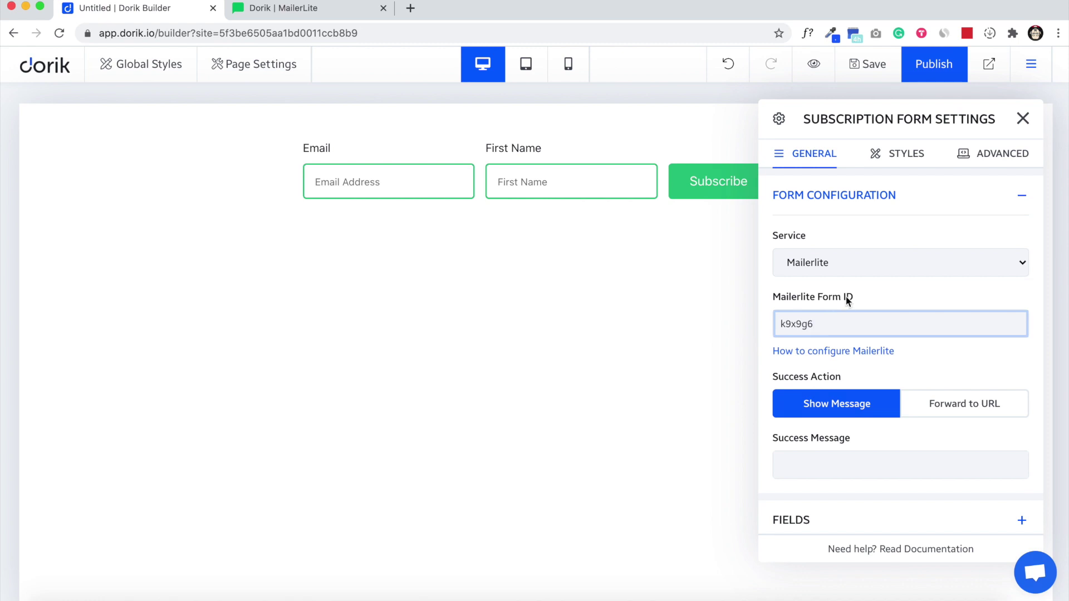
scroll(903, 356, "down", 3)
left_click(874, 363)
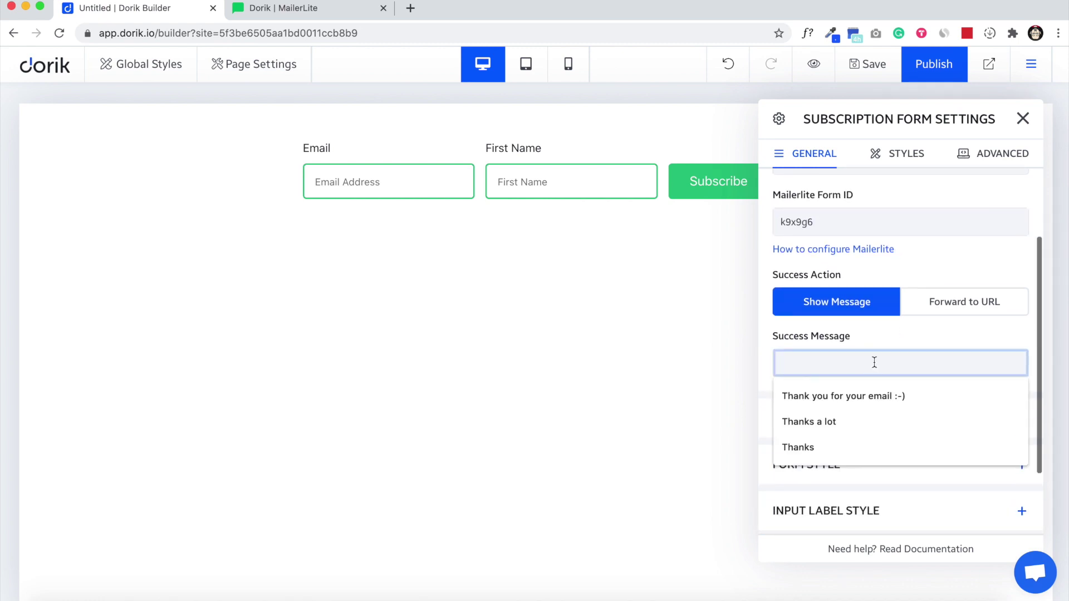
type("Thank you f")
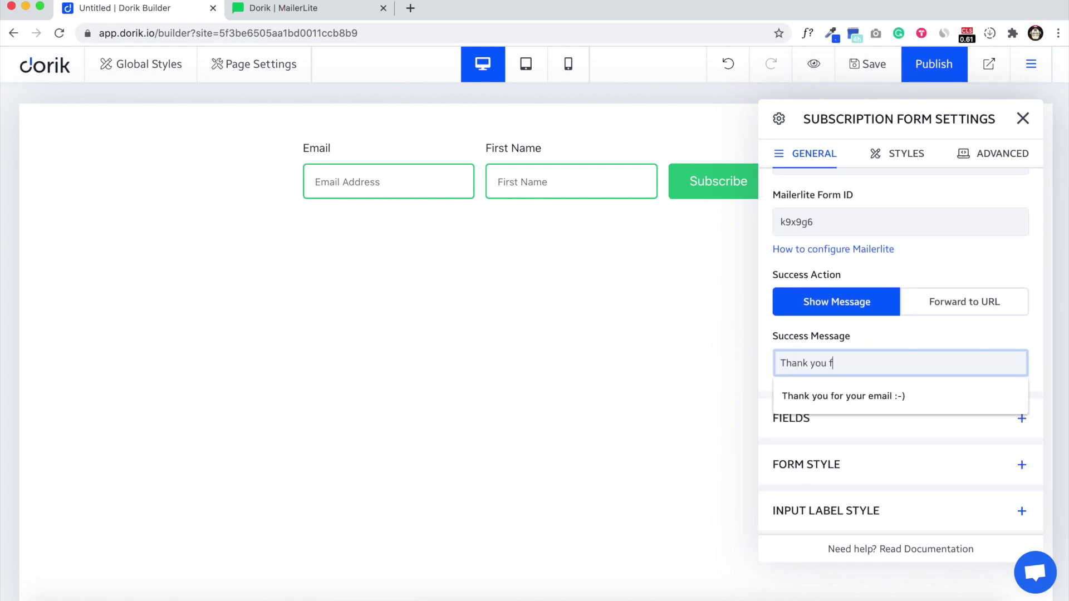
type("or subscribing")
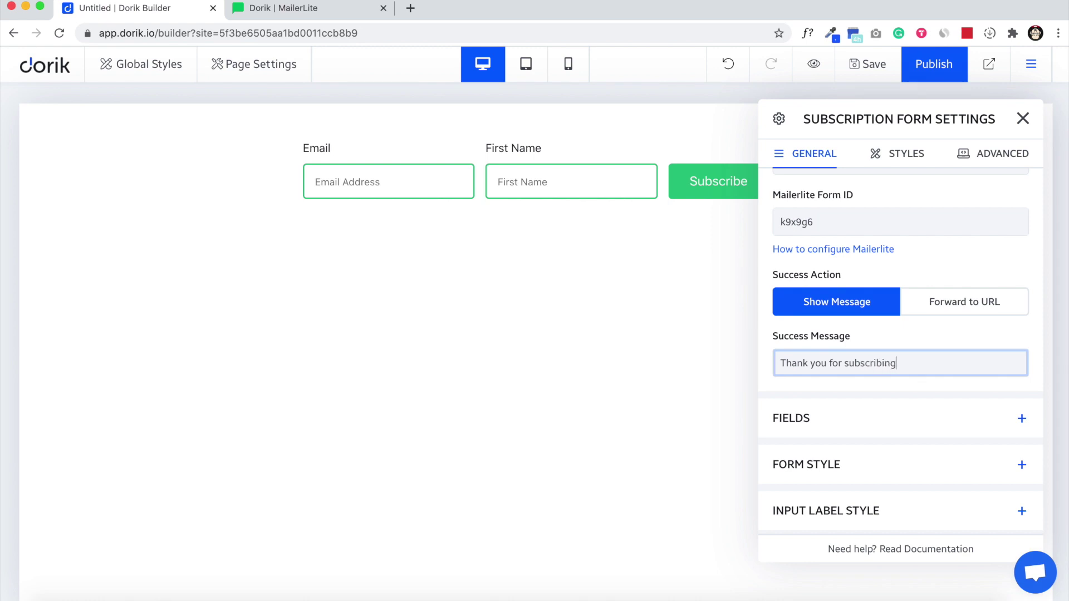
left_click(1023, 118)
left_click(949, 78)
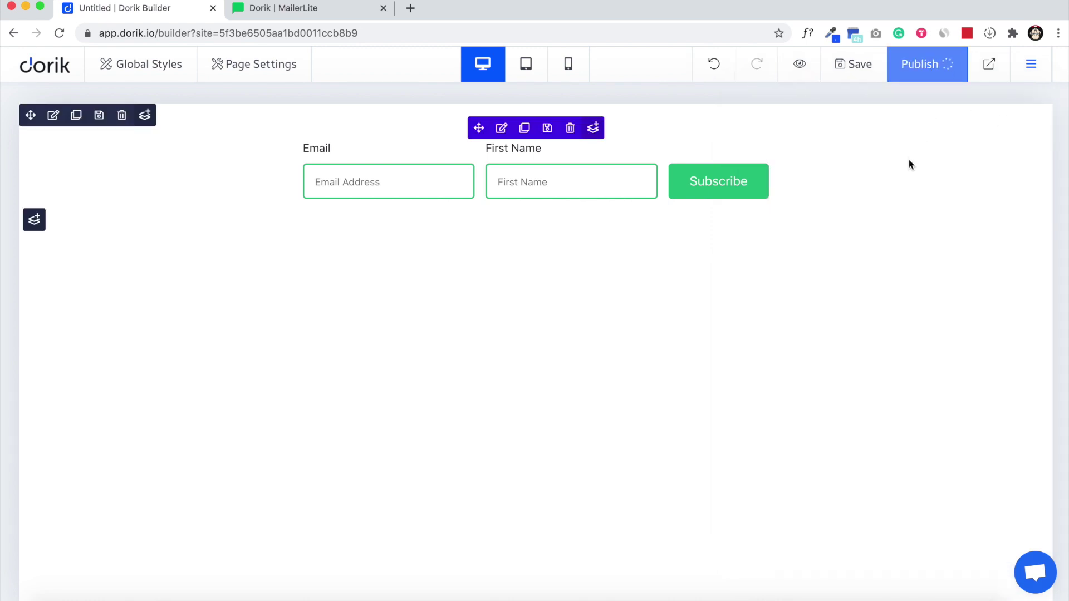
Step: On the live page, subscribe with a test email address and first name
left_click(989, 65)
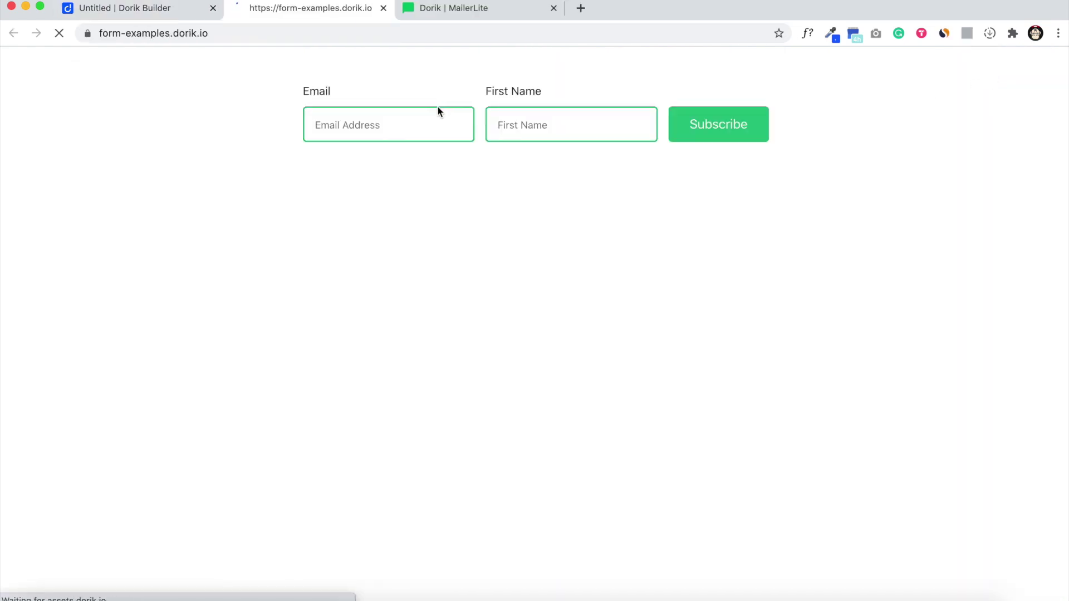
left_click(393, 129)
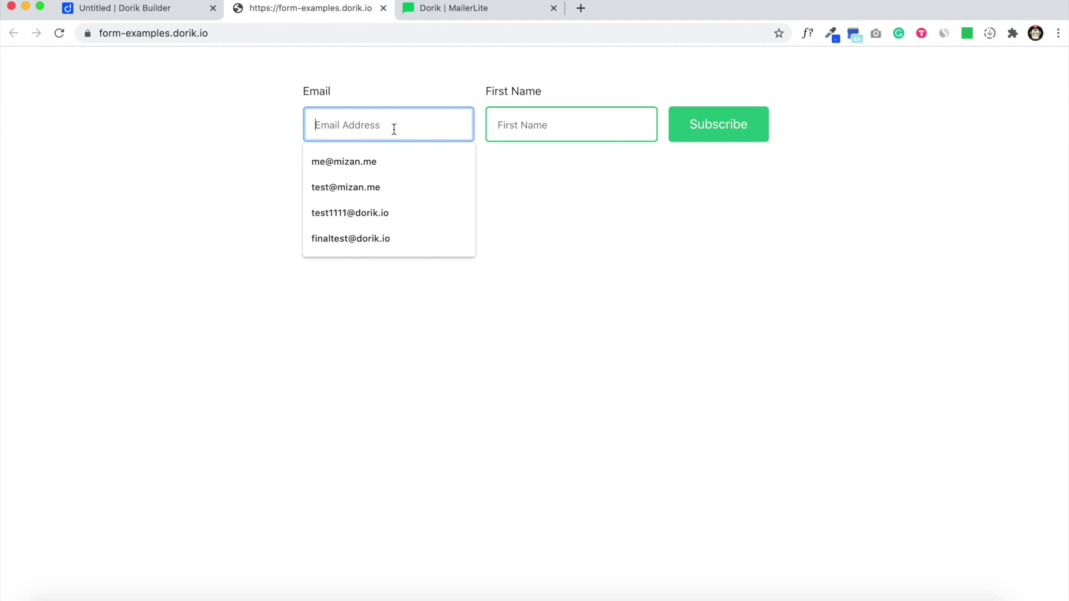
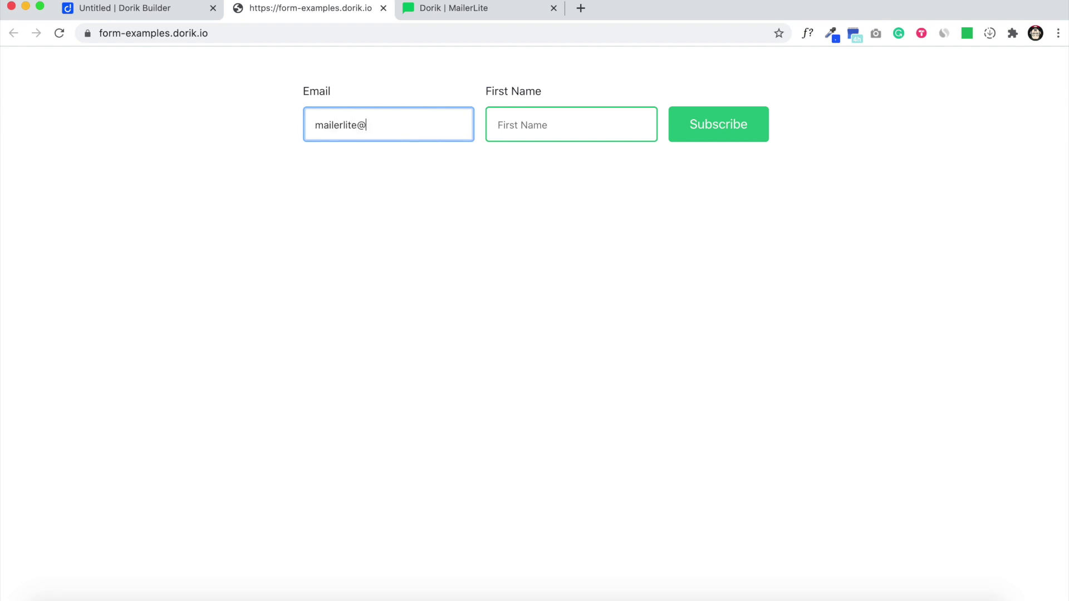
key("Tab")
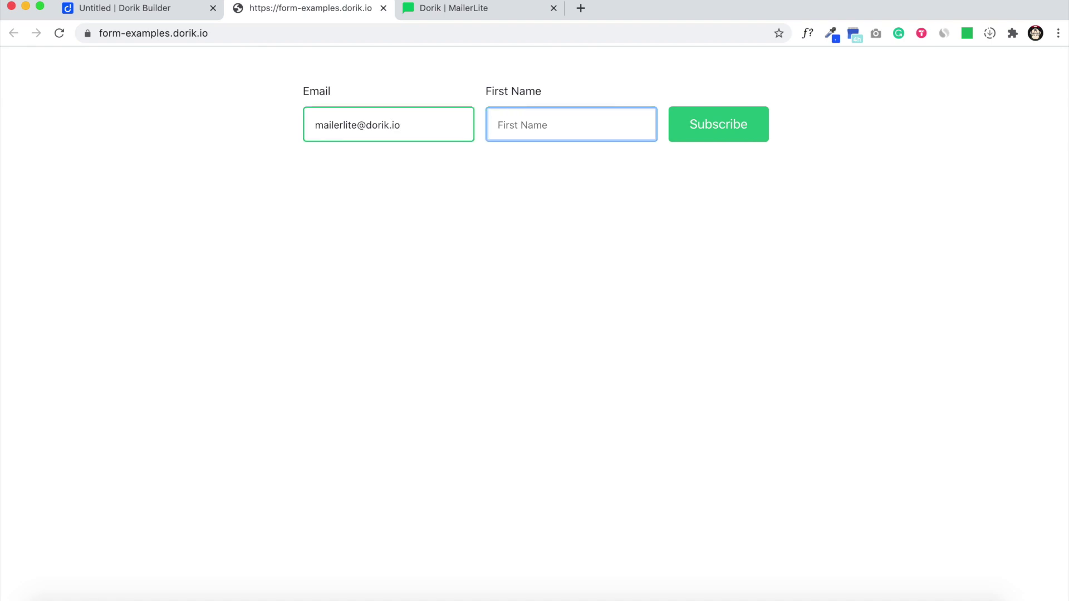
type("Mizan")
left_click(744, 128)
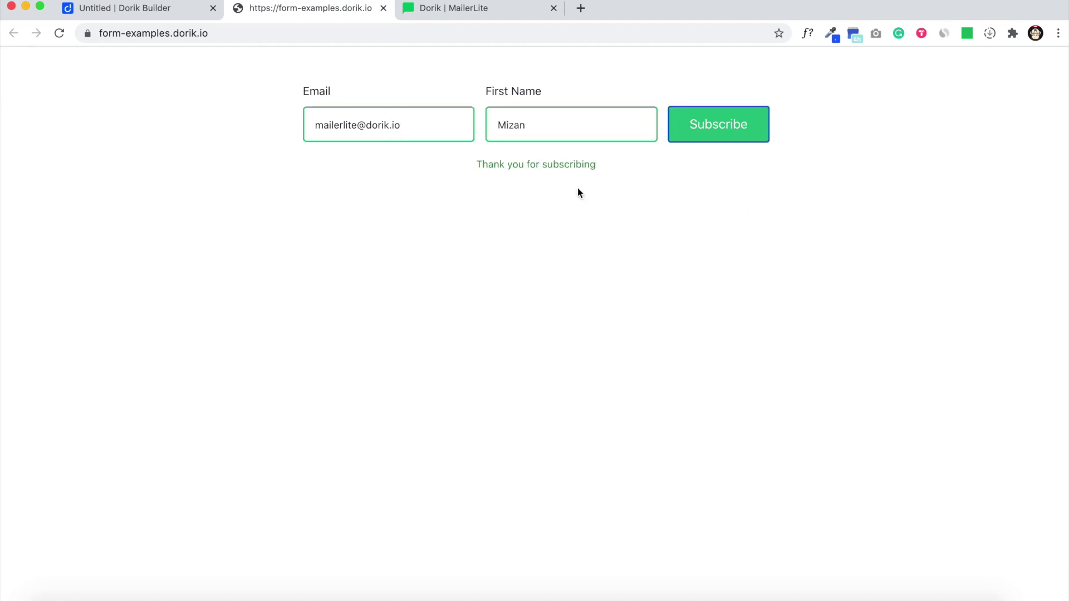
left_click(465, 12)
Step: Check the new subscriber's profile and first name, then view the forms list
scroll(427, 105, "up", 4)
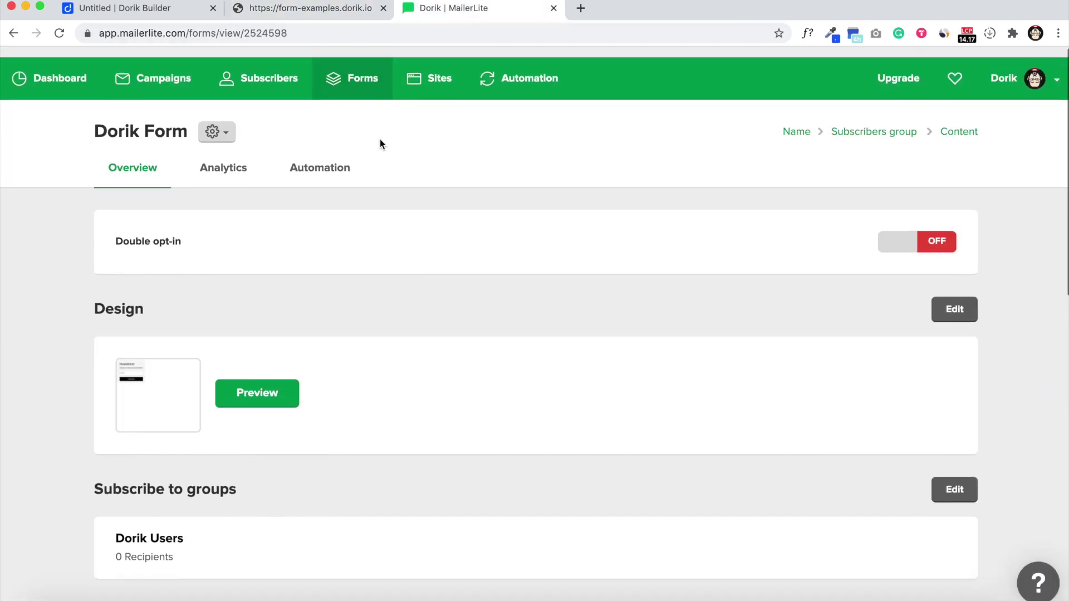
left_click(264, 84)
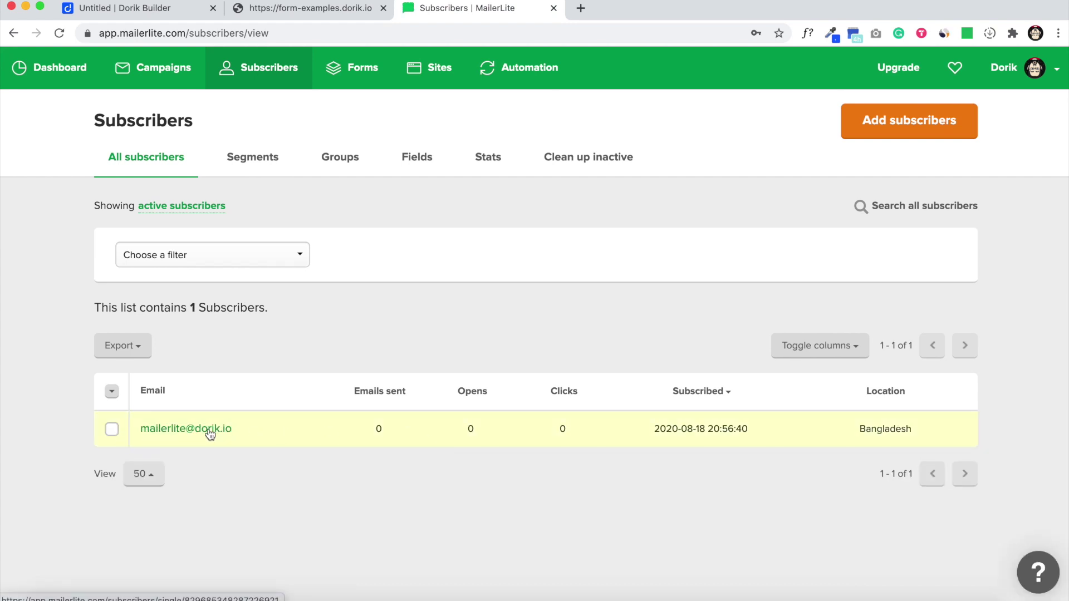
left_click(209, 432)
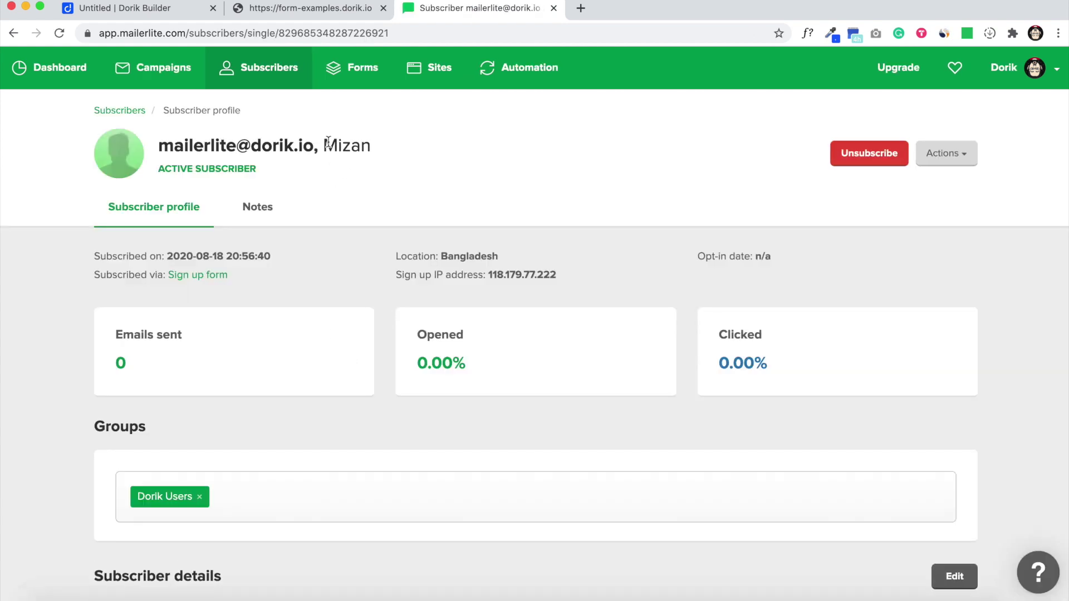
left_click_drag(323, 146, 392, 139)
left_click(396, 153)
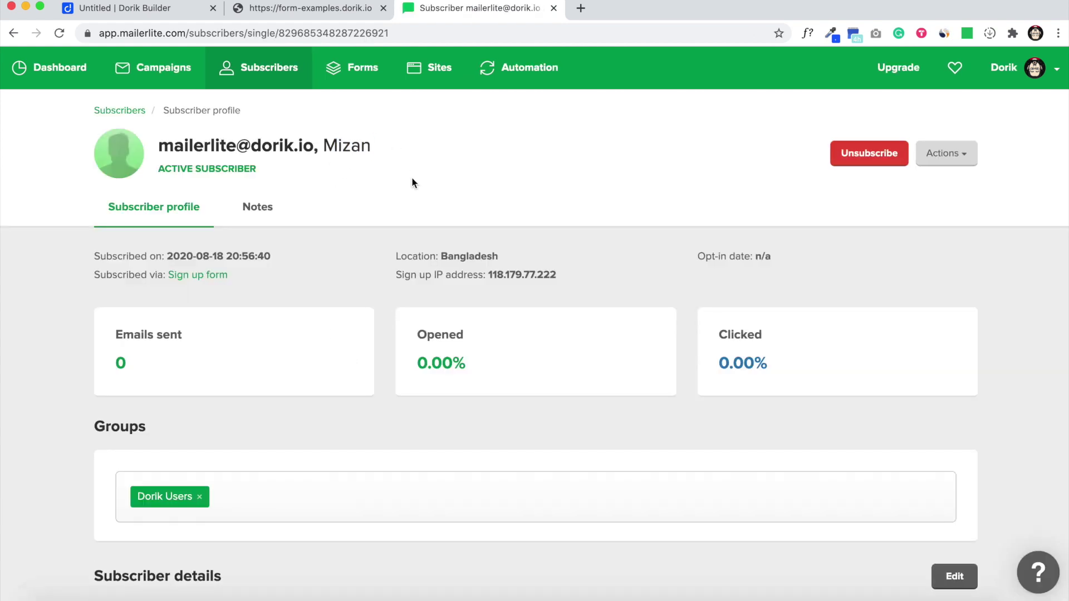
left_click(373, 70)
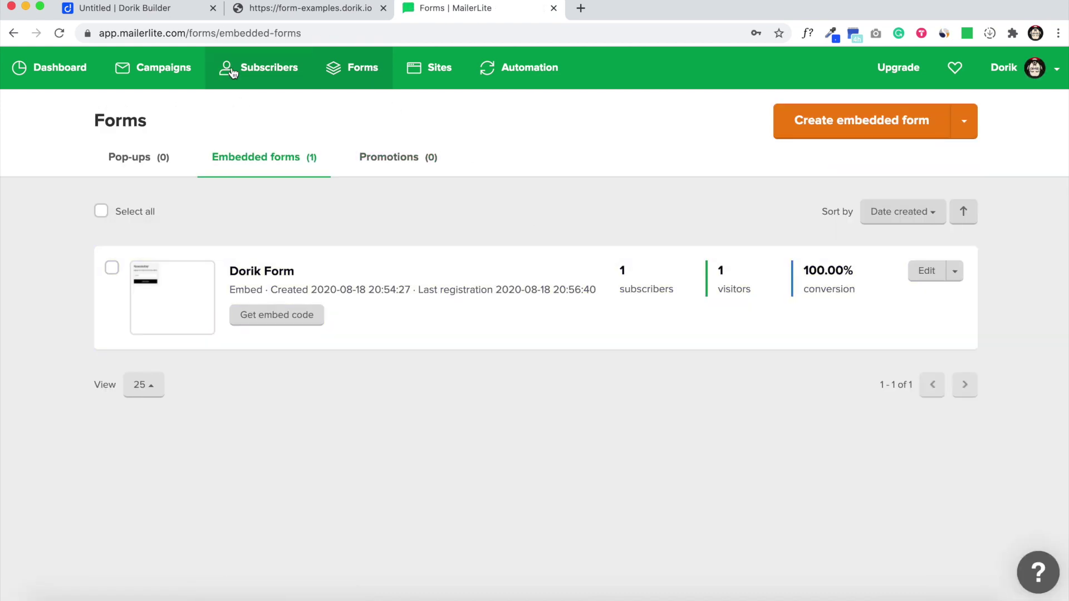
Step: Confirm Dorik's subscription form still holds Mailerlite form ID k9x9g6
left_click(154, 12)
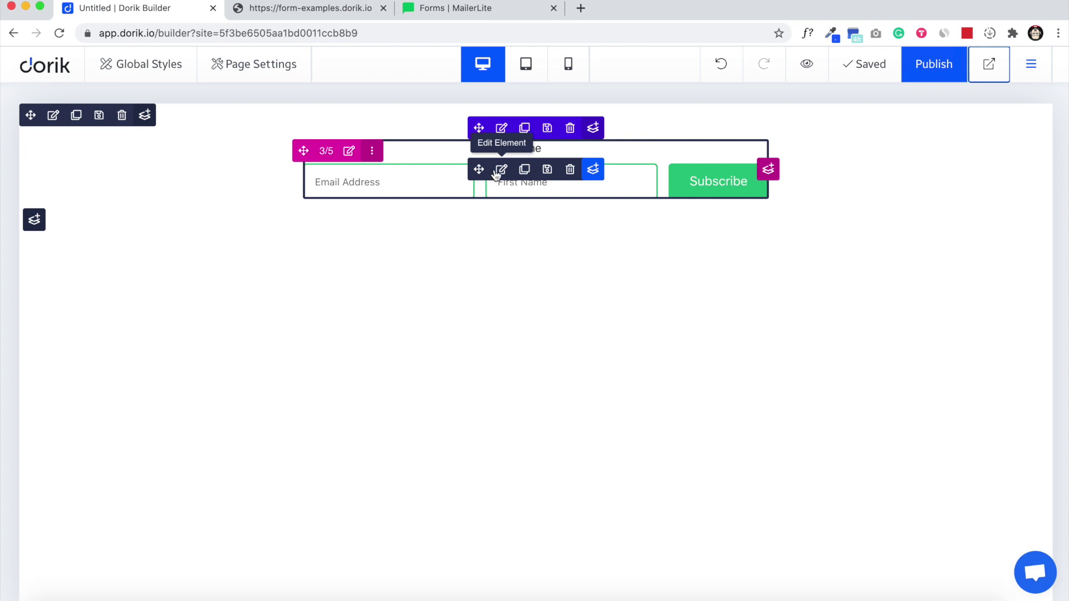
left_click(499, 174)
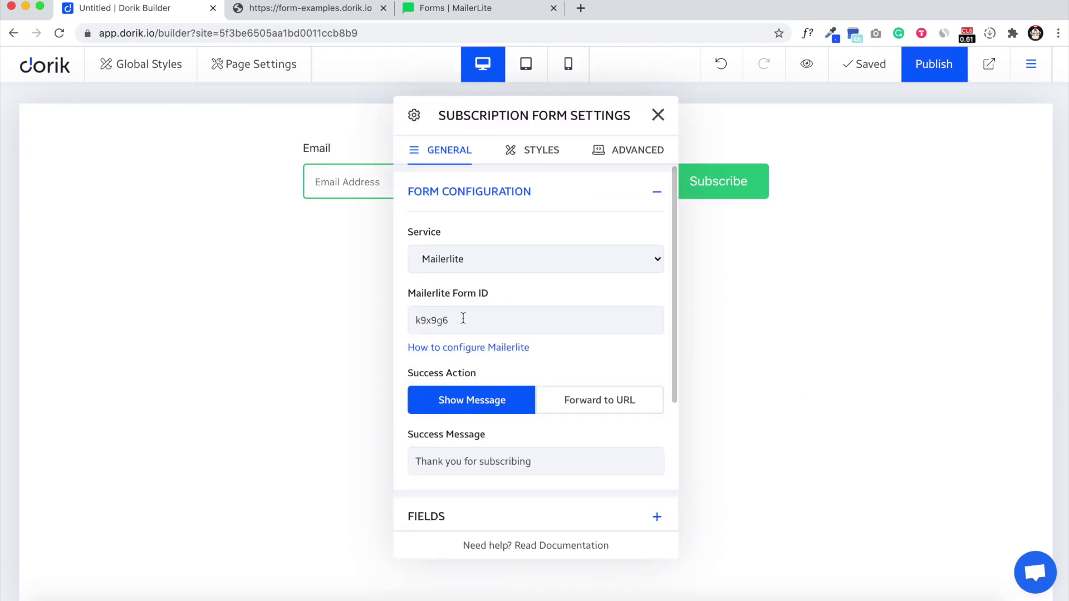
left_click_drag(456, 320, 397, 321)
left_click(453, 8)
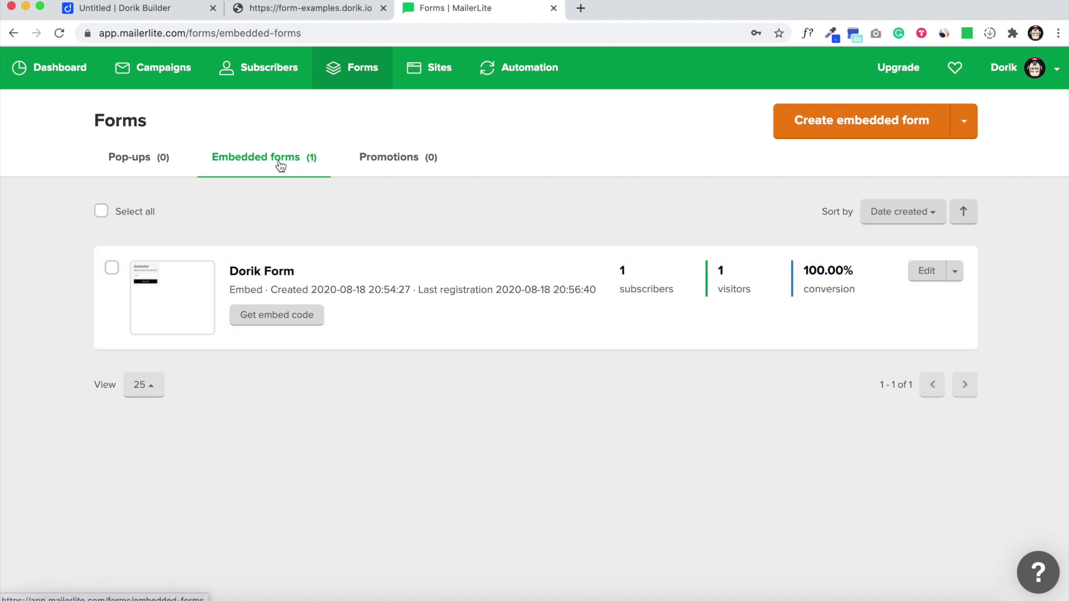
Step: Open Dorik Form's embed code and select form ID k9x9g6 in its share URL
left_click(289, 325)
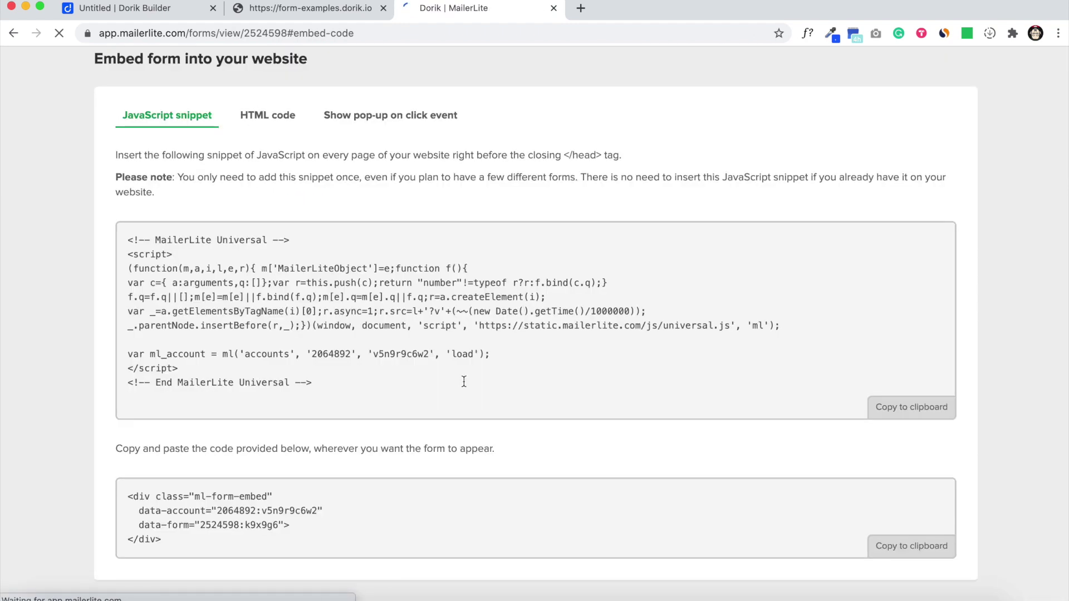
scroll(464, 382, "down", 2)
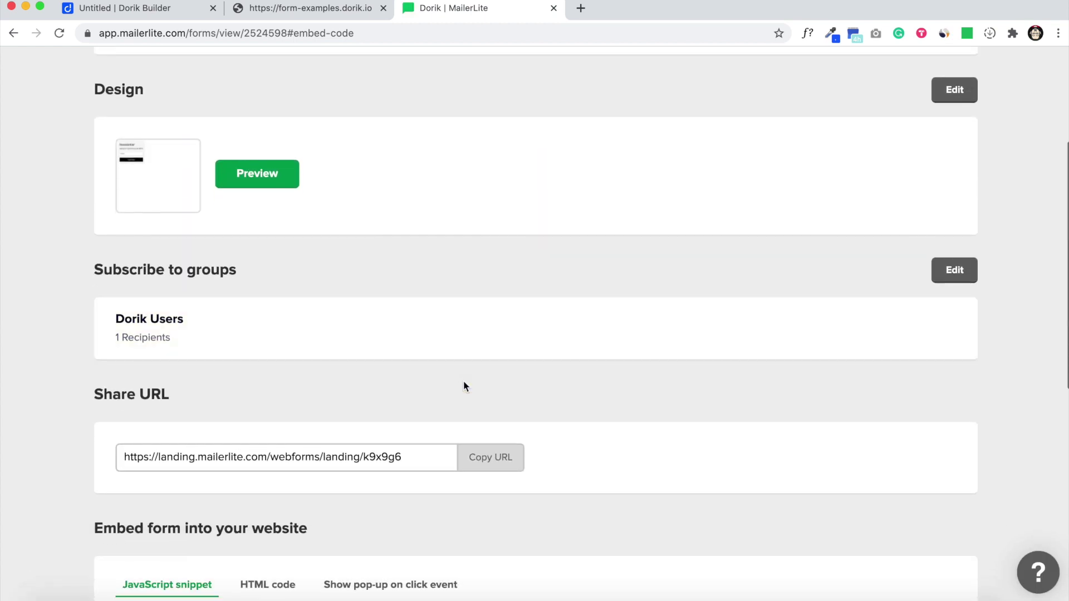
scroll(465, 385, "down", 1)
left_click_drag(409, 416, 366, 417)
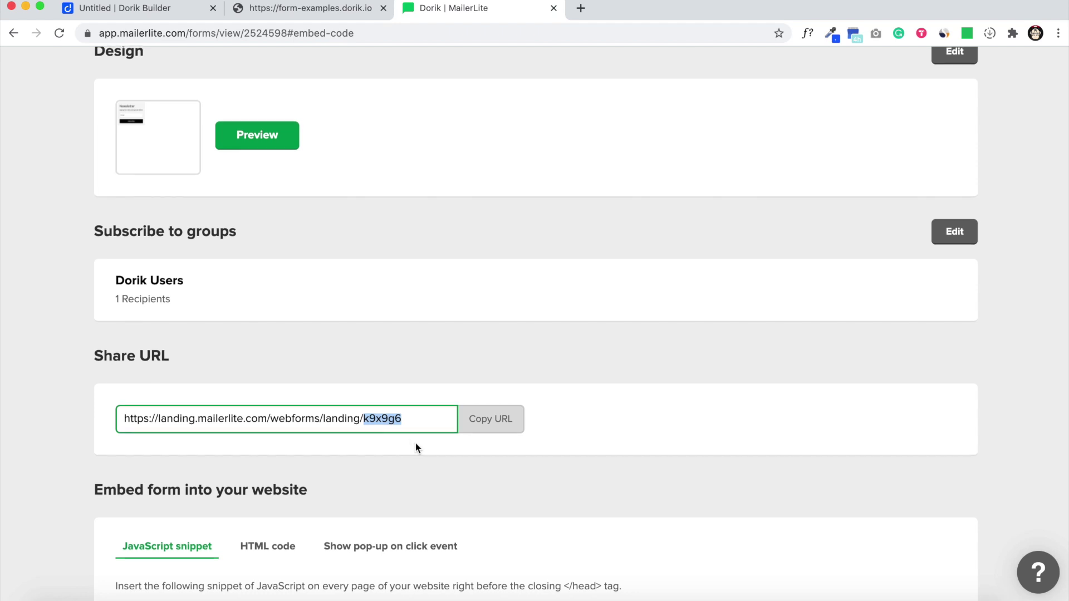
scroll(417, 448, "down", 1)
left_click(150, 12)
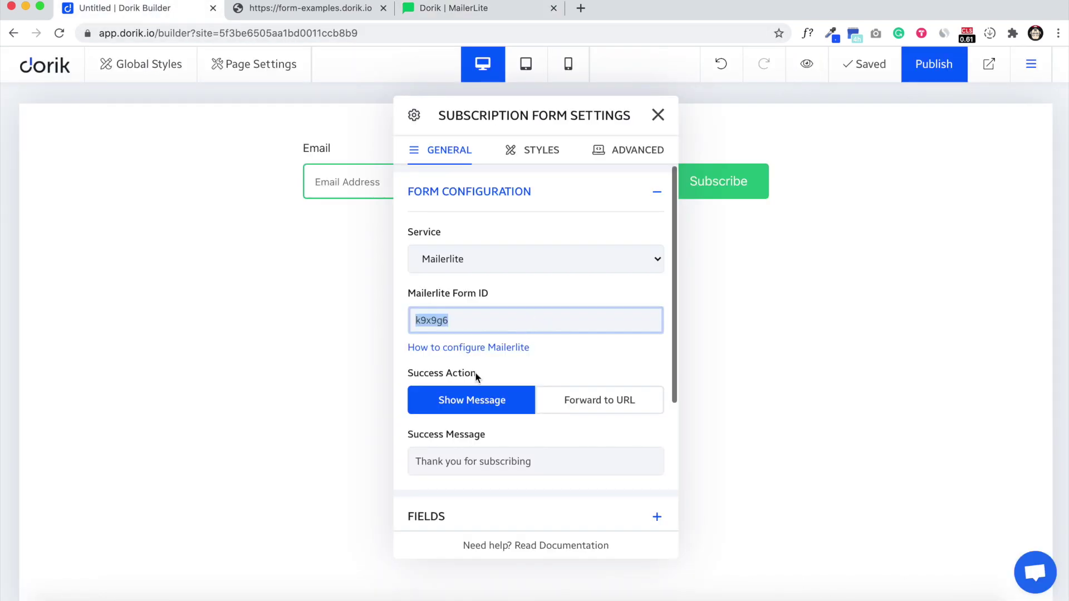
left_click(584, 374)
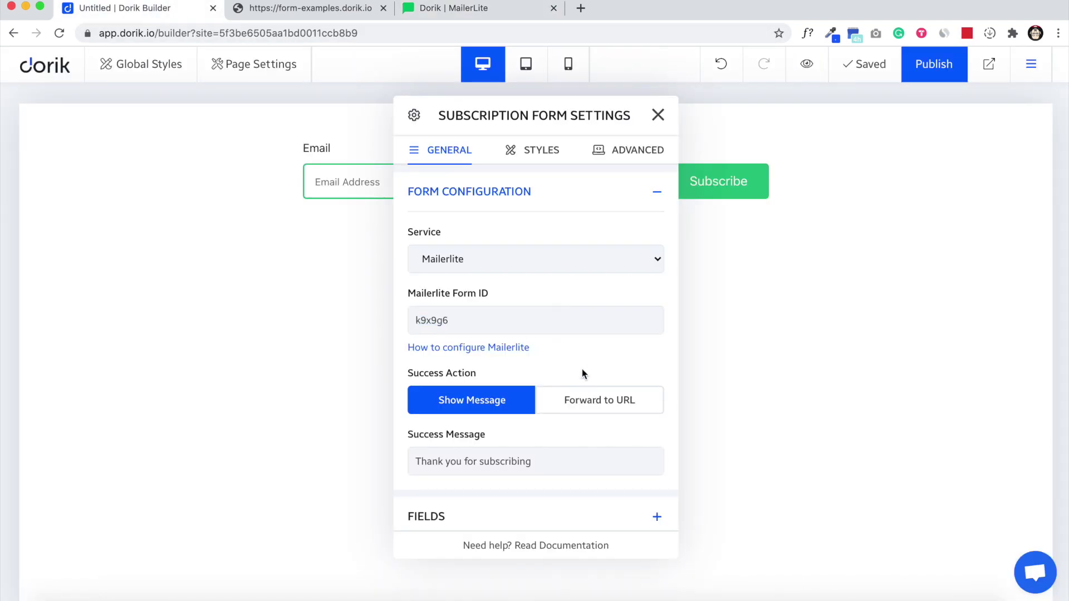